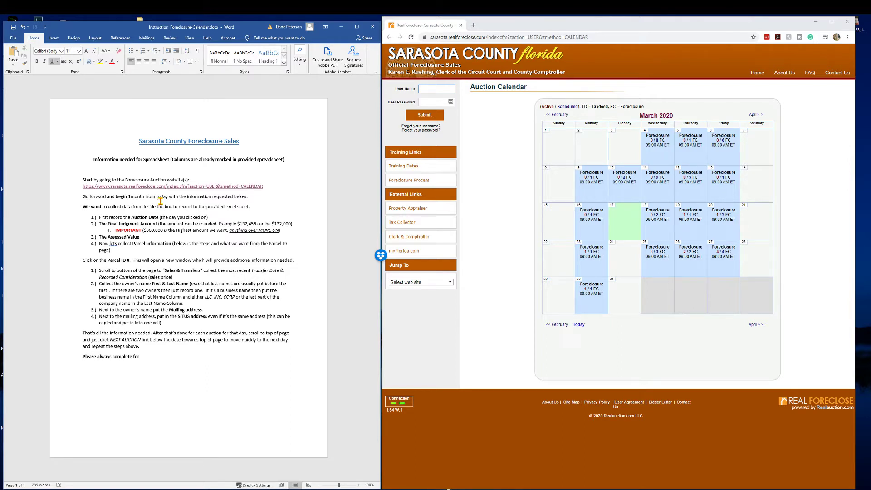
Advance the auction calendar to April 2020 and open the foreclosure auctions for April 16
{"action": "left_click", "coordinate": [184, 174]}
{"action": "left_click", "coordinate": [497, 130]}
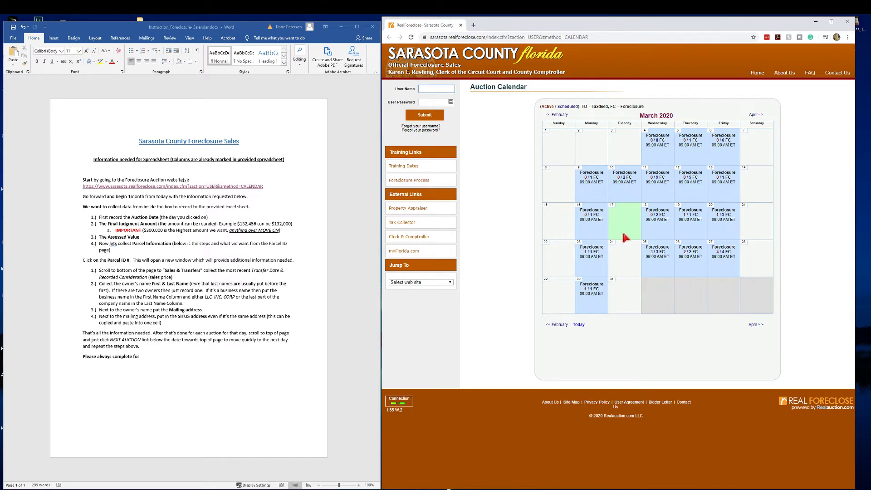
{"action": "left_click", "coordinate": [755, 114]}
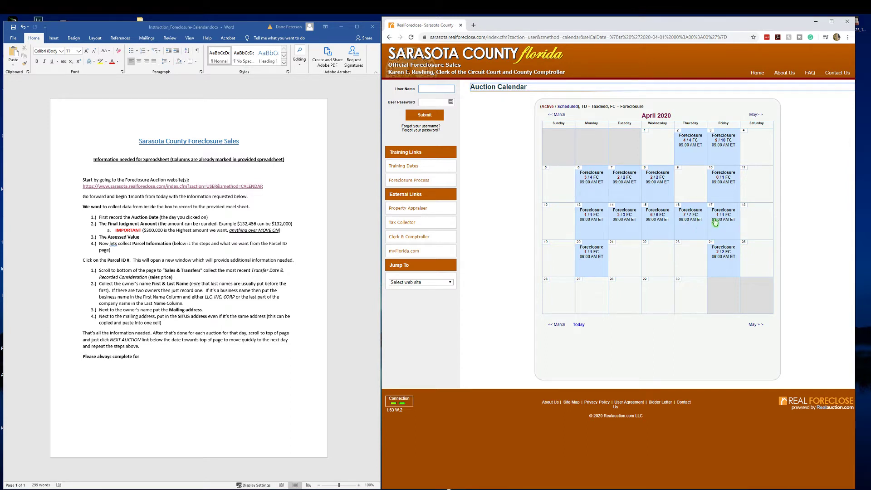
{"action": "left_click", "coordinate": [691, 213]}
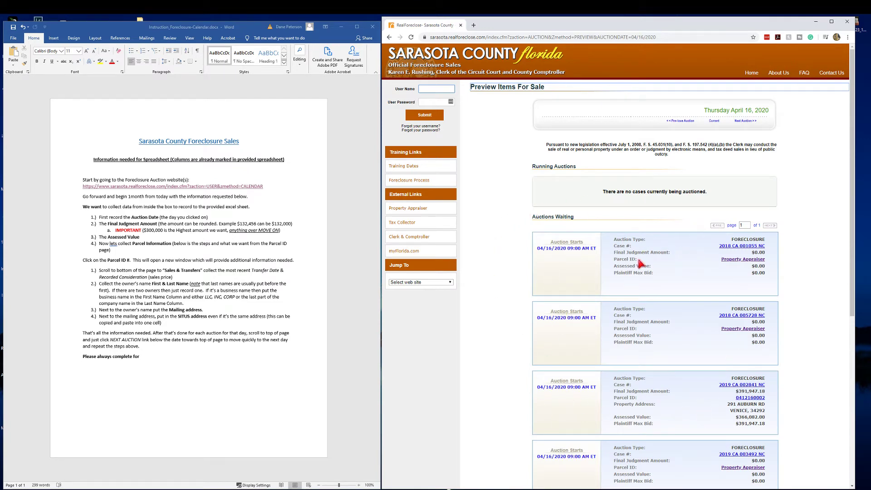
Look over the waiting auctions, return to the April 2020 calendar and reopen the April 16 auctions
{"action": "scroll", "coordinate": [641, 265], "scroll_direction": "down", "scroll_amount": 2}
{"action": "scroll", "coordinate": [639, 263], "scroll_direction": "down", "scroll_amount": 5}
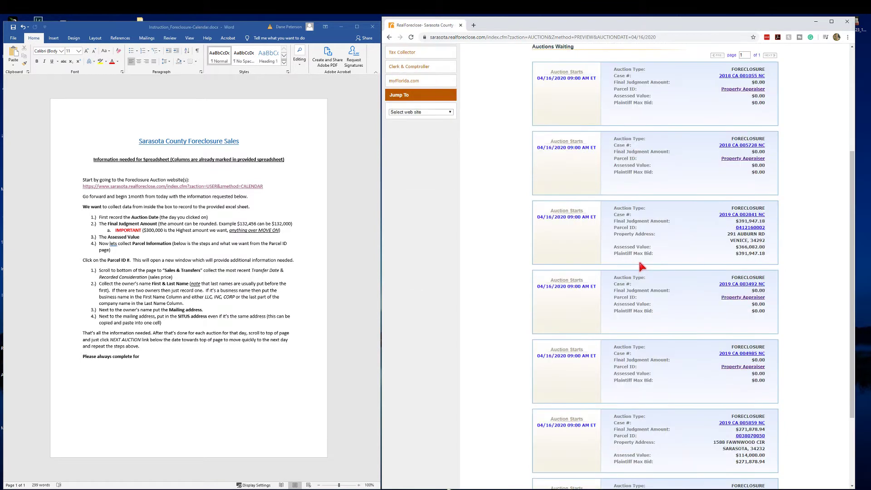
{"action": "key", "text": "alt+Left"}
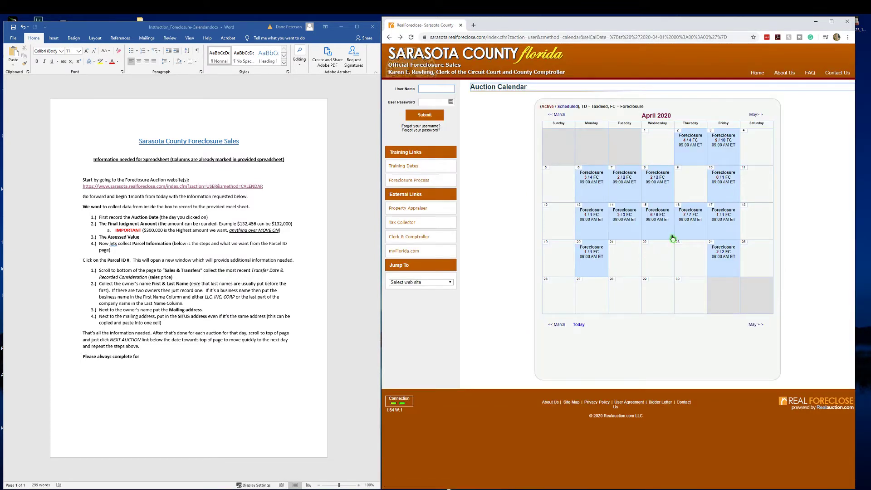
{"action": "left_click", "coordinate": [688, 215]}
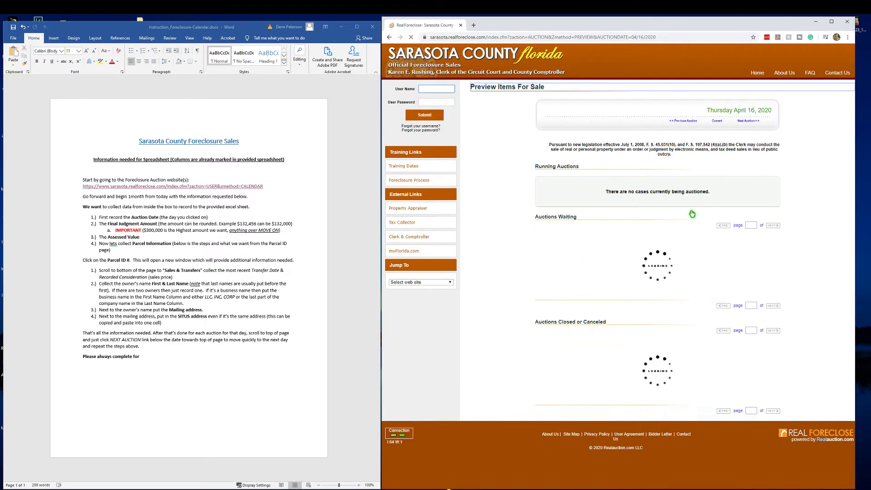
Check the first waiting auction's final judgment amount and view its Property Appraiser link, closing the page it opens
{"action": "scroll", "coordinate": [672, 222], "scroll_direction": "down", "scroll_amount": 7}
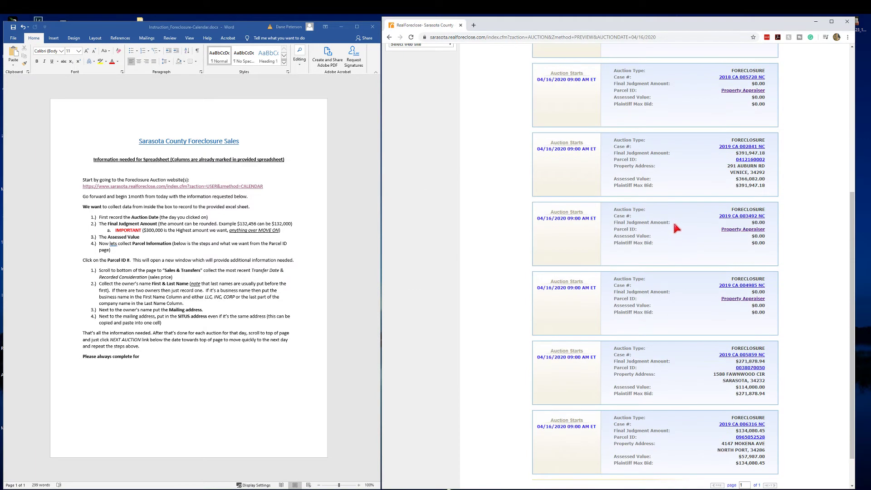
{"action": "scroll", "coordinate": [673, 254], "scroll_direction": "up", "scroll_amount": 2}
{"action": "scroll", "coordinate": [690, 339], "scroll_direction": "up", "scroll_amount": 5}
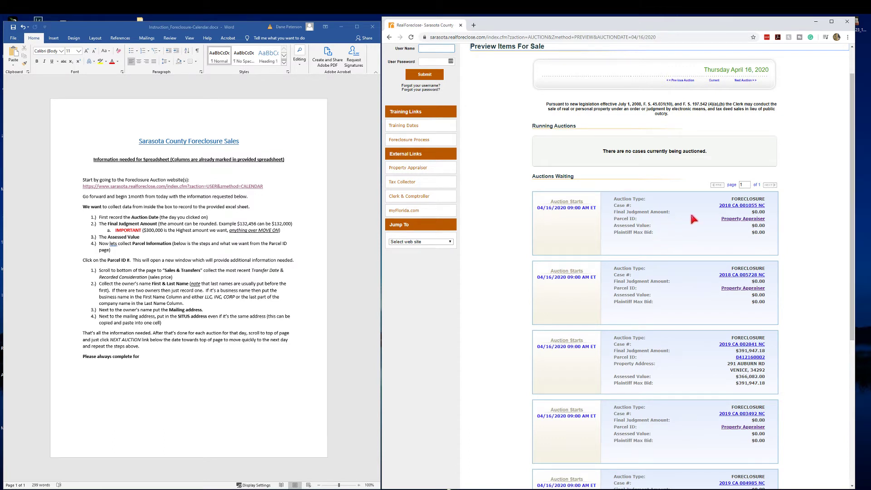
{"action": "left_click_drag", "start_coordinate": [751, 213], "coordinate": [763, 210]}
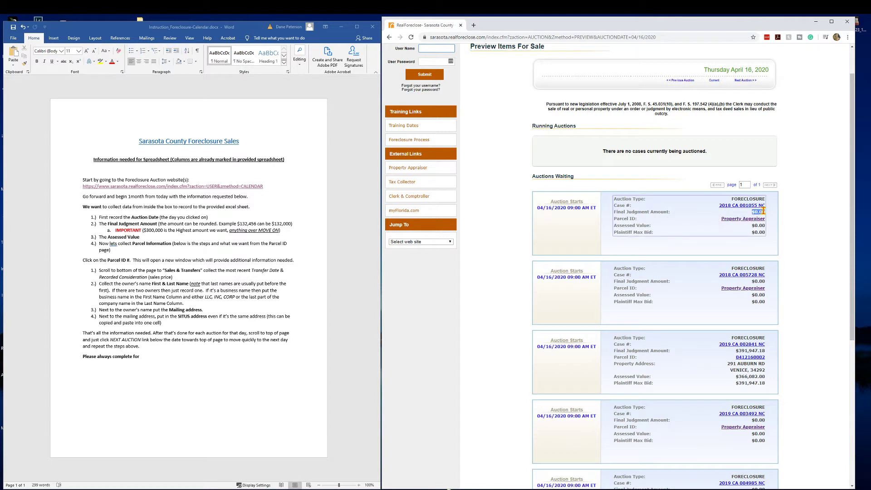
{"action": "left_click", "coordinate": [742, 234]}
{"action": "left_click", "coordinate": [747, 223]}
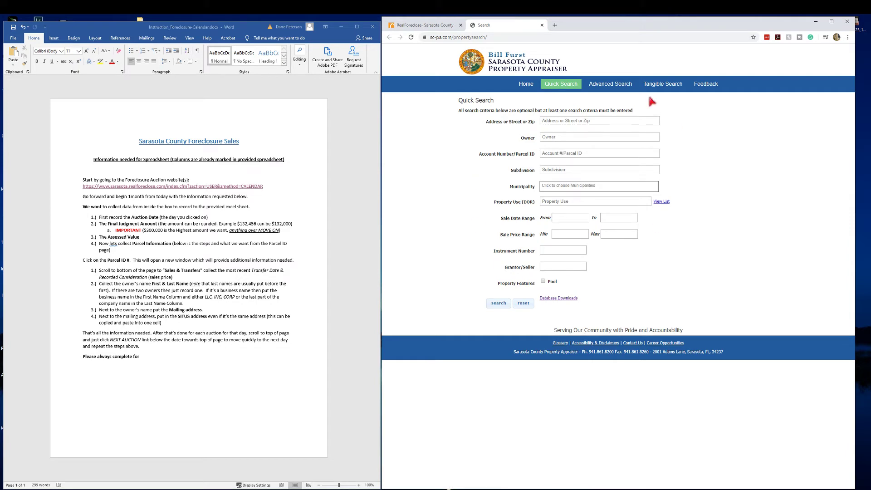
{"action": "left_click", "coordinate": [542, 25]}
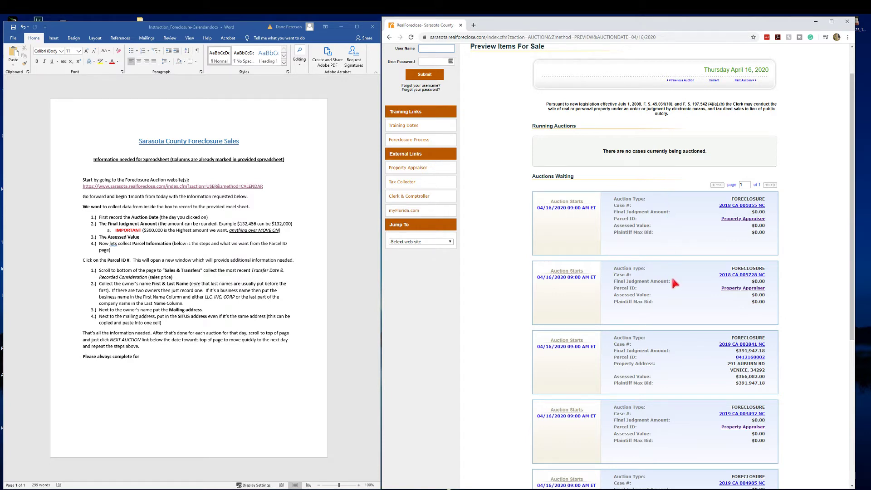
Examine the final judgment amount and assessed value of the third waiting auction, located in Venice
{"action": "scroll", "coordinate": [678, 283], "scroll_direction": "down", "scroll_amount": 3}
{"action": "scroll", "coordinate": [675, 208], "scroll_direction": "down", "scroll_amount": 1}
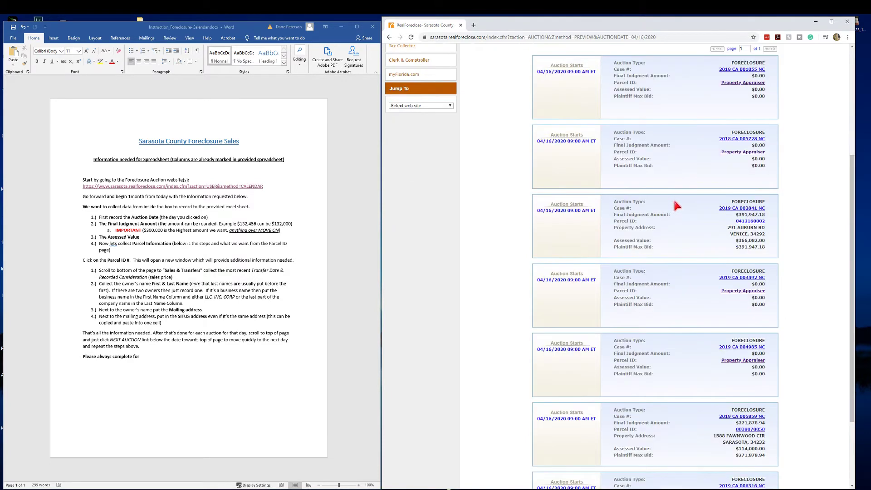
{"action": "left_click", "coordinate": [735, 243]}
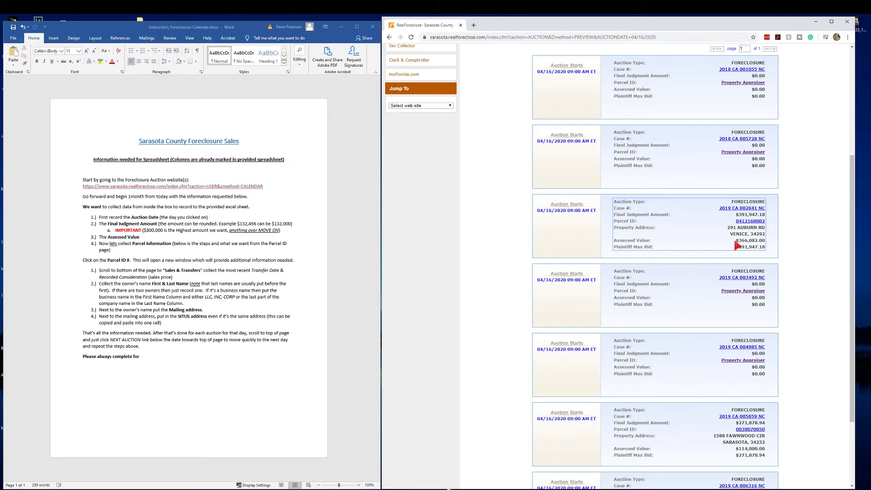
{"action": "left_click_drag", "start_coordinate": [734, 241], "coordinate": [779, 245]}
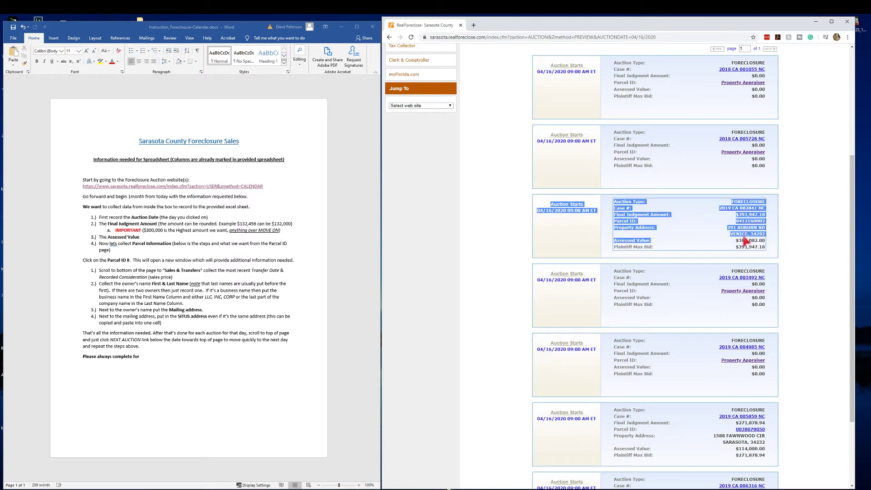
{"action": "double_click", "coordinate": [740, 214]}
{"action": "left_click", "coordinate": [738, 217]}
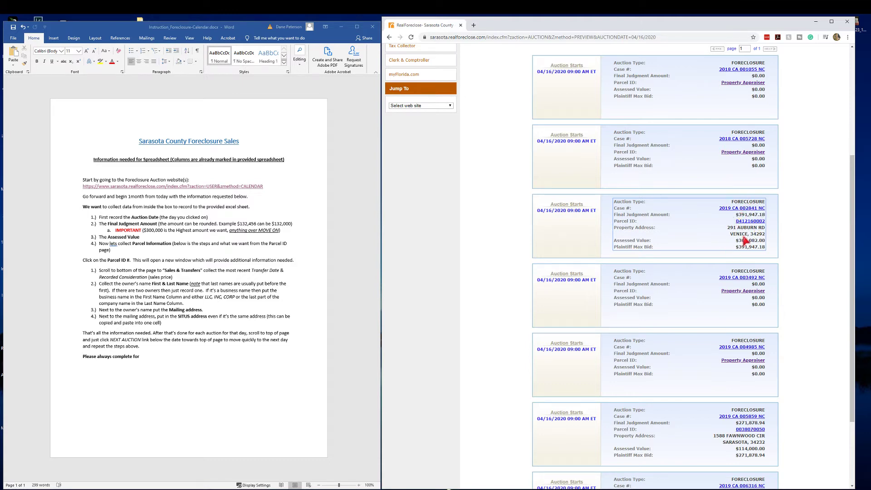
Find the Sarasota auction with the $271,878.94 final judgment and open its parcel record
{"action": "scroll", "coordinate": [735, 227], "scroll_direction": "down", "scroll_amount": 1}
{"action": "scroll", "coordinate": [731, 246], "scroll_direction": "down", "scroll_amount": 2}
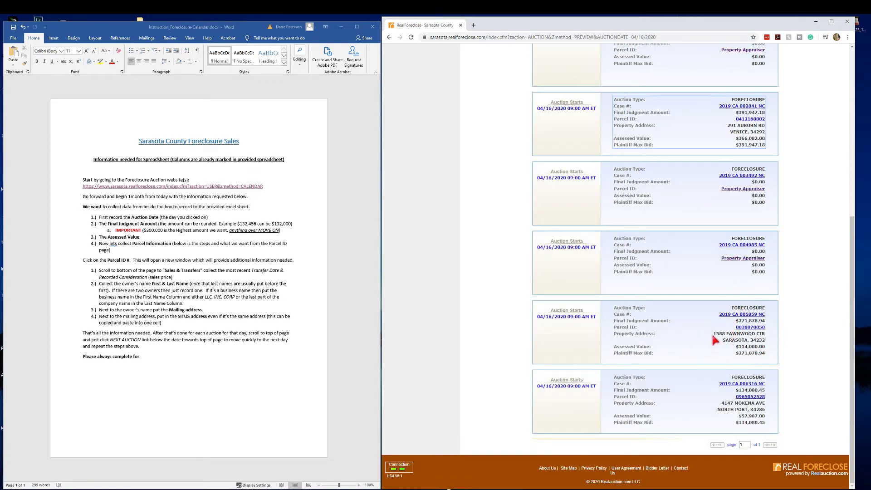
{"action": "left_click_drag", "start_coordinate": [712, 334], "coordinate": [758, 333]}
{"action": "left_click", "coordinate": [724, 331]}
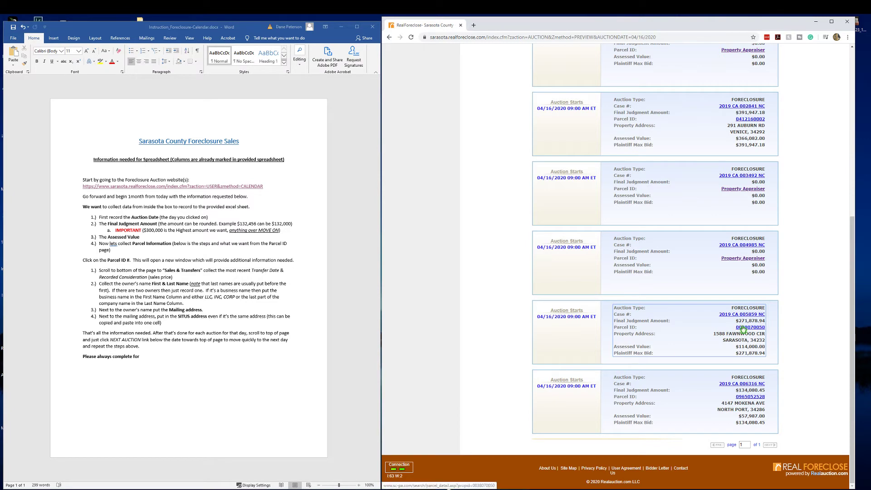
{"action": "left_click", "coordinate": [750, 328]}
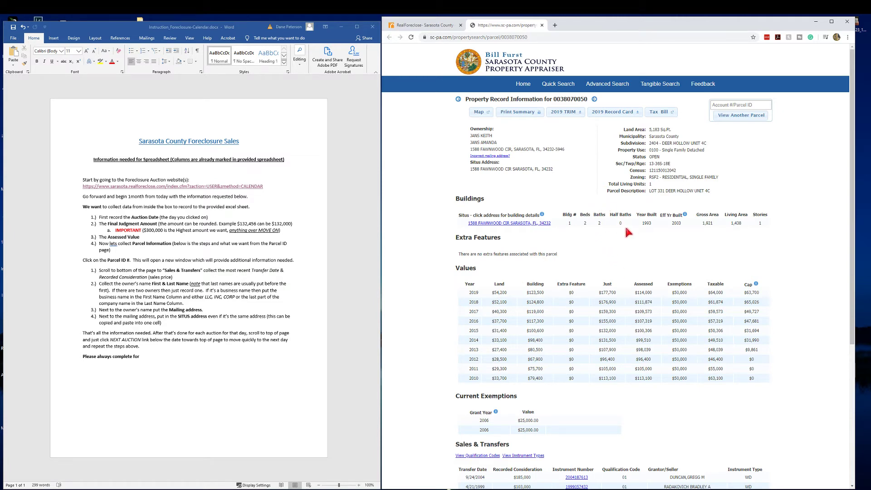
Review the most recent transfer date and recorded consideration under Sales & Transfers on the parcel record
{"action": "scroll", "coordinate": [628, 232], "scroll_direction": "down", "scroll_amount": 1}
{"action": "left_click_drag", "start_coordinate": [464, 448], "coordinate": [638, 449]}
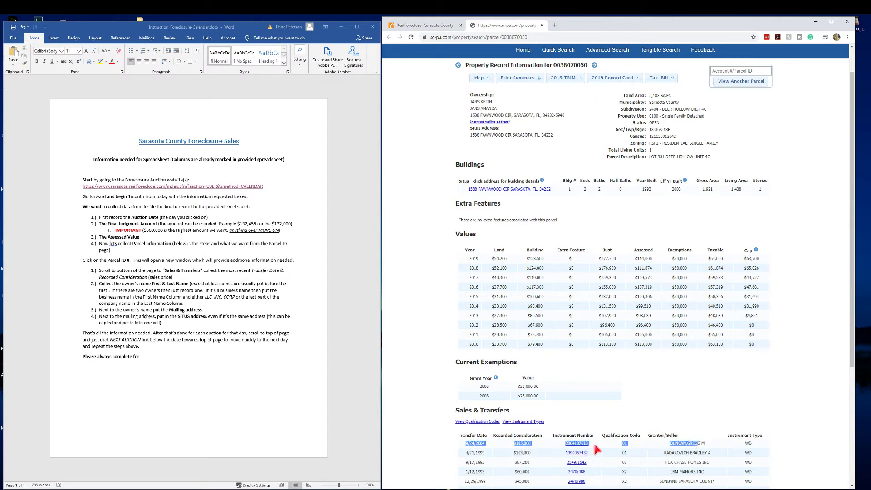
{"action": "left_click", "coordinate": [496, 449]}
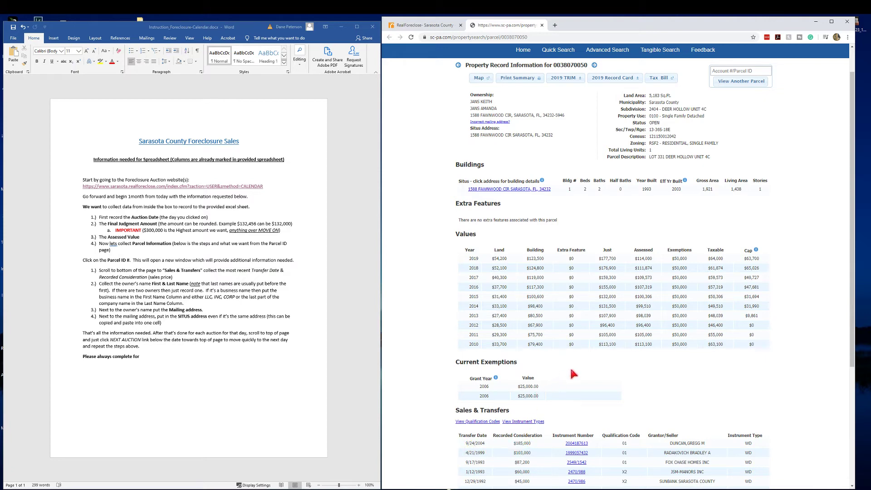
Review the owner's mailing address and the situs address on the parcel record
{"action": "scroll", "coordinate": [573, 373], "scroll_direction": "up", "scroll_amount": 1}
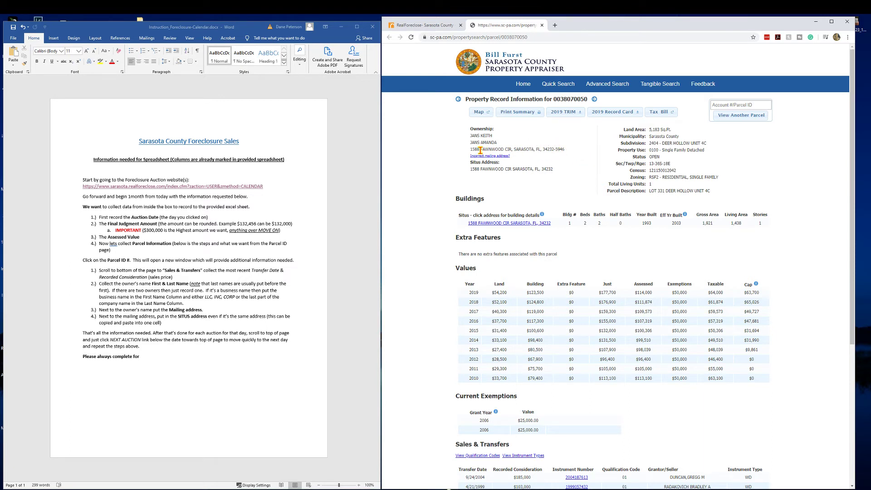
{"action": "left_click_drag", "start_coordinate": [471, 149], "coordinate": [538, 151]}
{"action": "left_click", "coordinate": [479, 169]}
{"action": "left_click_drag", "start_coordinate": [470, 169], "coordinate": [554, 169]}
{"action": "left_click", "coordinate": [491, 168]}
Return to the April 16 auction list and open the parcel record of the North Port auction with the $134,080.45 judgment
{"action": "left_click", "coordinate": [429, 25]}
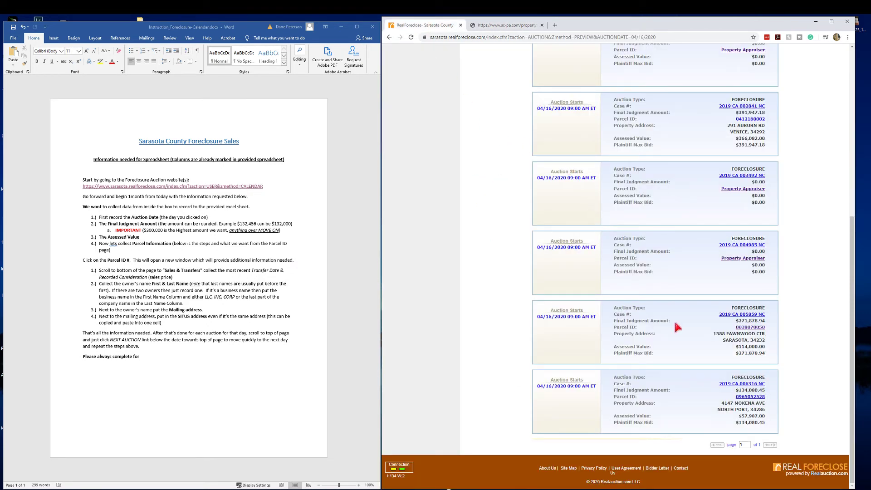
{"action": "left_click_drag", "start_coordinate": [715, 334], "coordinate": [757, 337]}
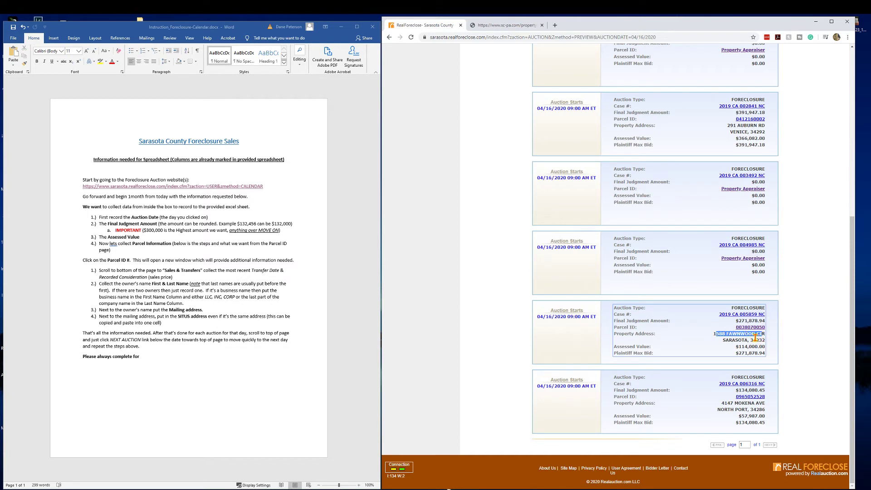
{"action": "left_click", "coordinate": [748, 396]}
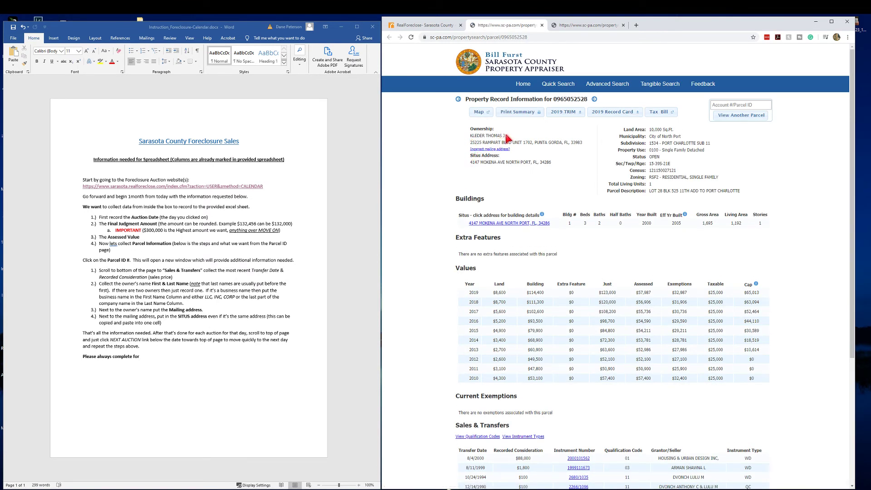
Review the owner's name, mailing address and situs address on the North Port parcel record
{"action": "left_click_drag", "start_coordinate": [505, 136], "coordinate": [470, 136]}
{"action": "left_click", "coordinate": [488, 135]}
{"action": "left_click_drag", "start_coordinate": [469, 142], "coordinate": [585, 146]}
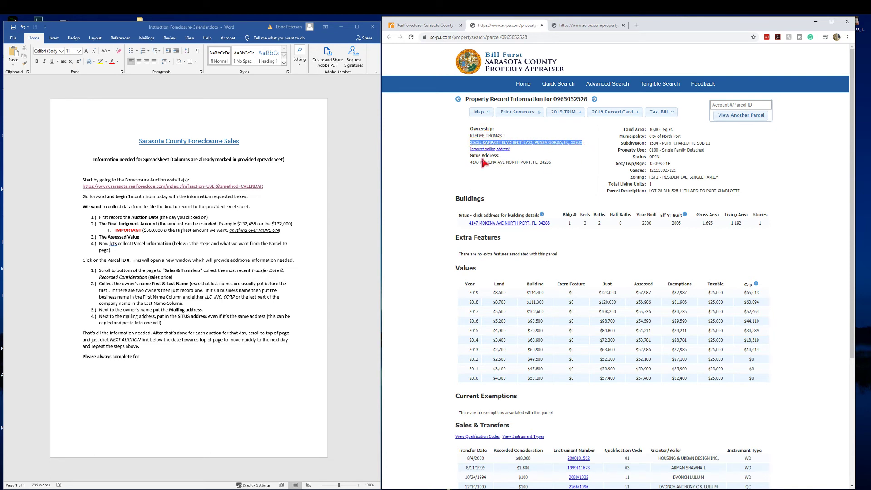
{"action": "left_click_drag", "start_coordinate": [468, 162], "coordinate": [548, 162]}
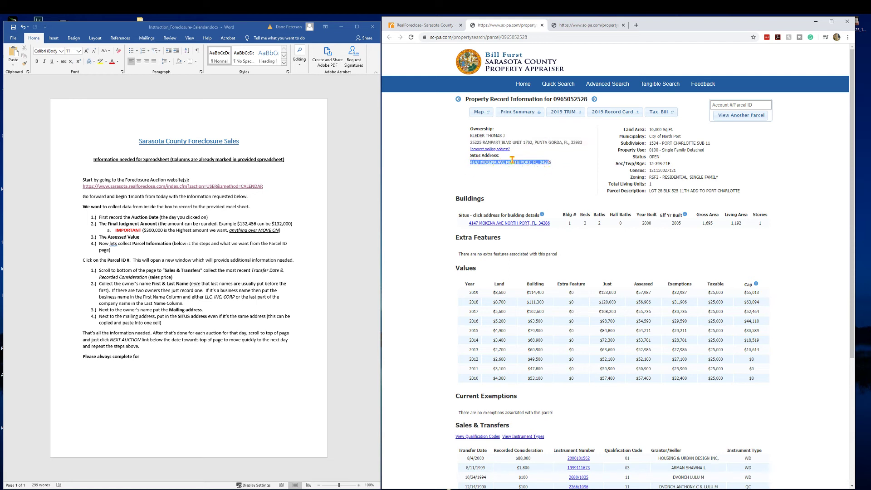
{"action": "left_click", "coordinate": [511, 163]}
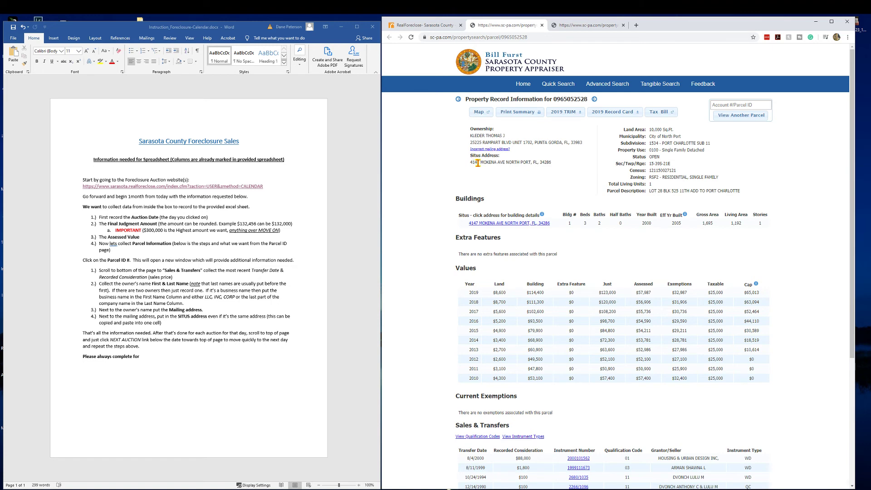
Check the property address given for the North Port property in the April 16 auction list
{"action": "left_click", "coordinate": [442, 25]}
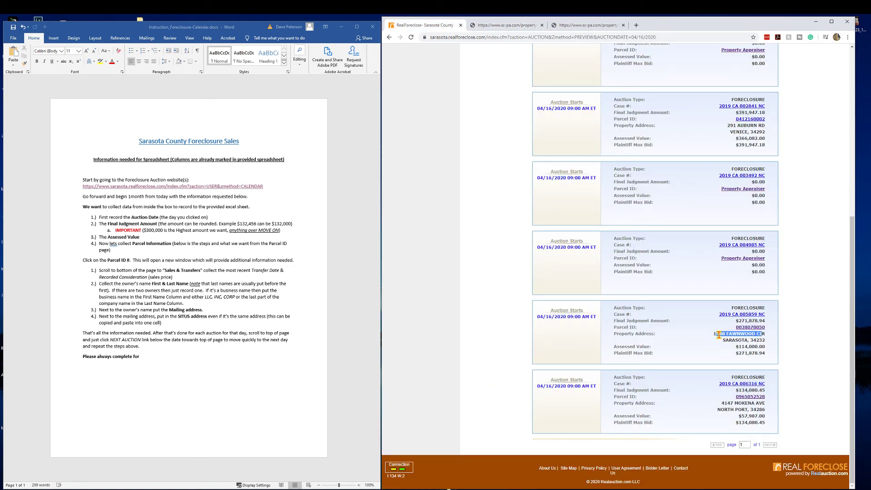
{"action": "left_click_drag", "start_coordinate": [720, 403], "coordinate": [766, 404]}
{"action": "left_click", "coordinate": [766, 403]}
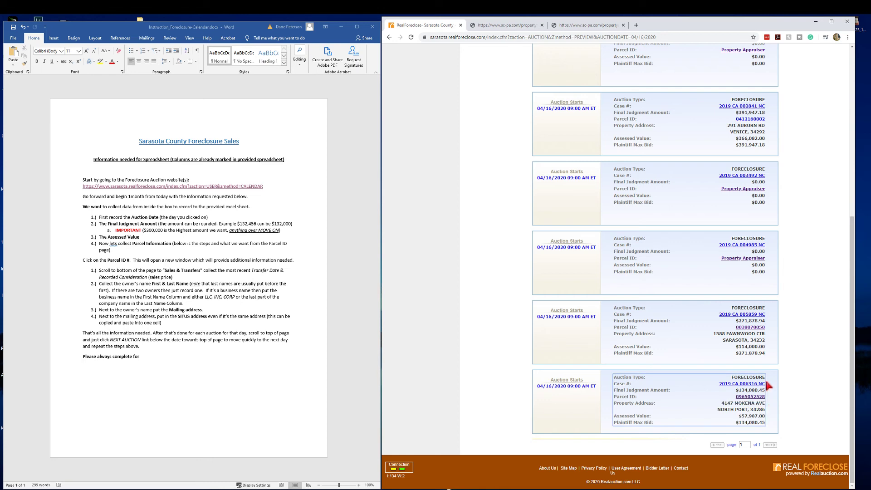
Compare the mailing and situs addresses on the Sarasota and North Port parcel records
{"action": "left_click", "coordinate": [598, 25]}
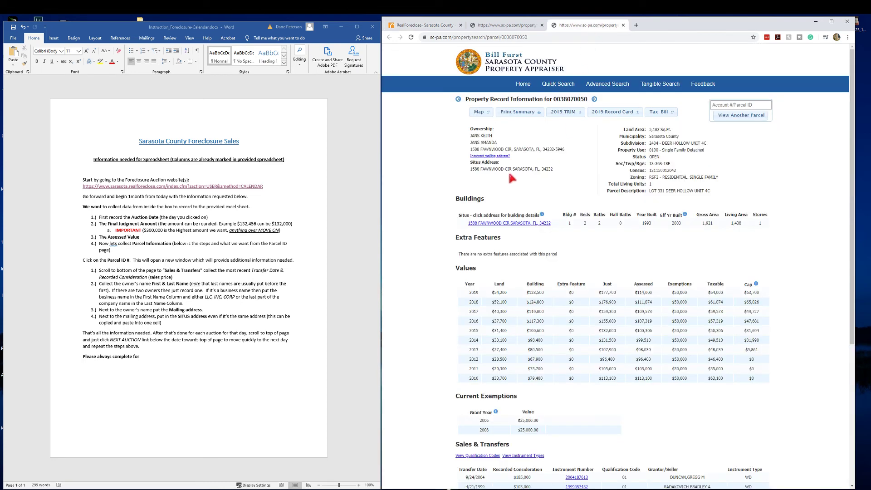
{"action": "left_click", "coordinate": [526, 26]}
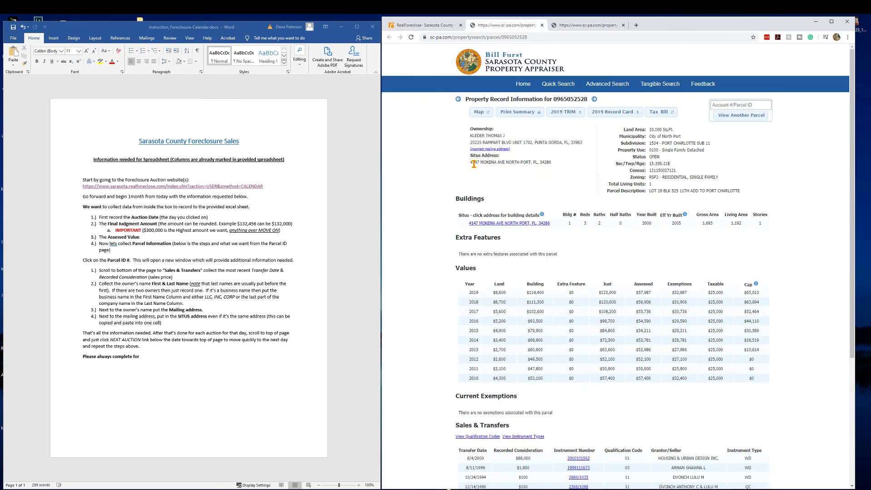
{"action": "left_click_drag", "start_coordinate": [470, 162], "coordinate": [552, 168]}
{"action": "left_click_drag", "start_coordinate": [469, 141], "coordinate": [564, 146]}
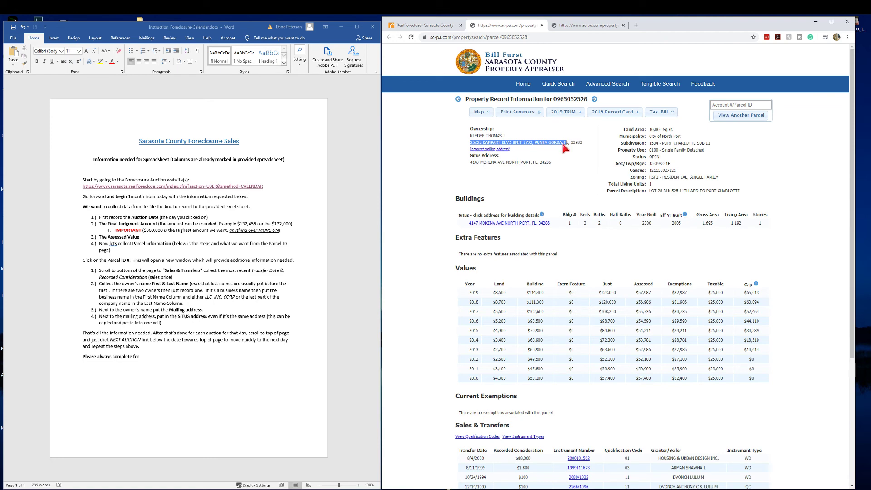
{"action": "left_click", "coordinate": [562, 254]}
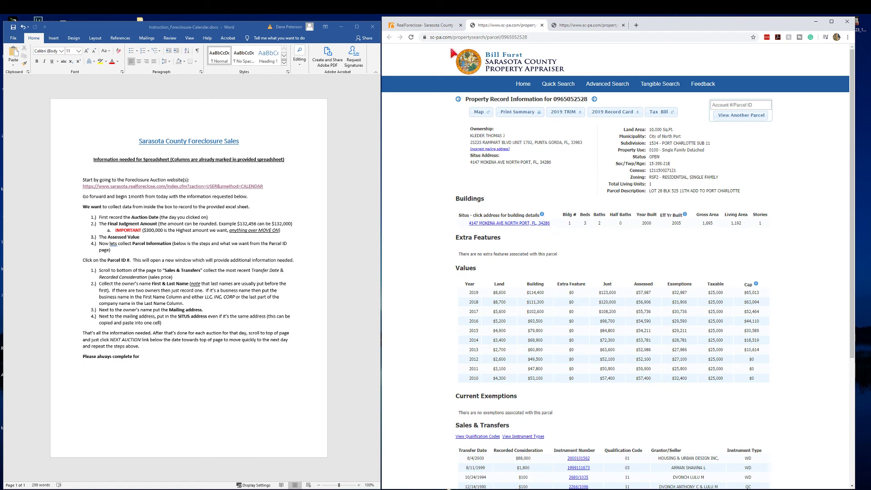
Return to the April 16 auction list and move forward through the following auction days to April 24, 2020
{"action": "left_click", "coordinate": [429, 26]}
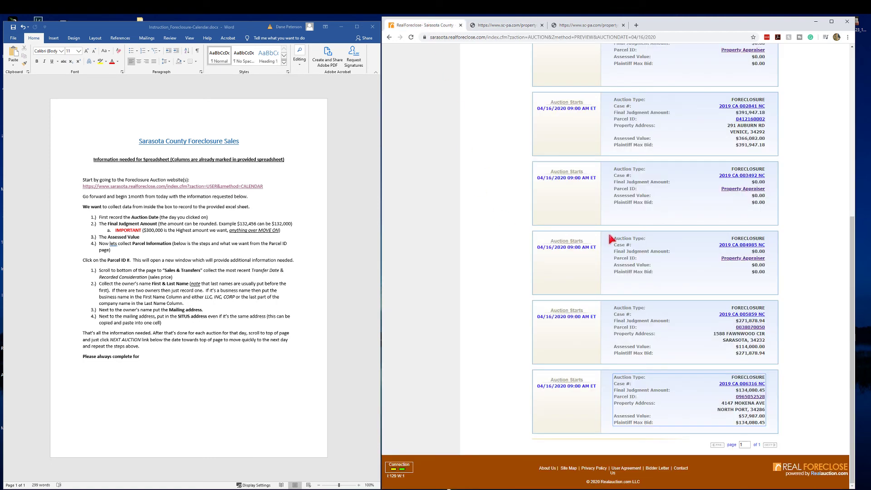
{"action": "scroll", "coordinate": [591, 241], "scroll_direction": "up", "scroll_amount": 6}
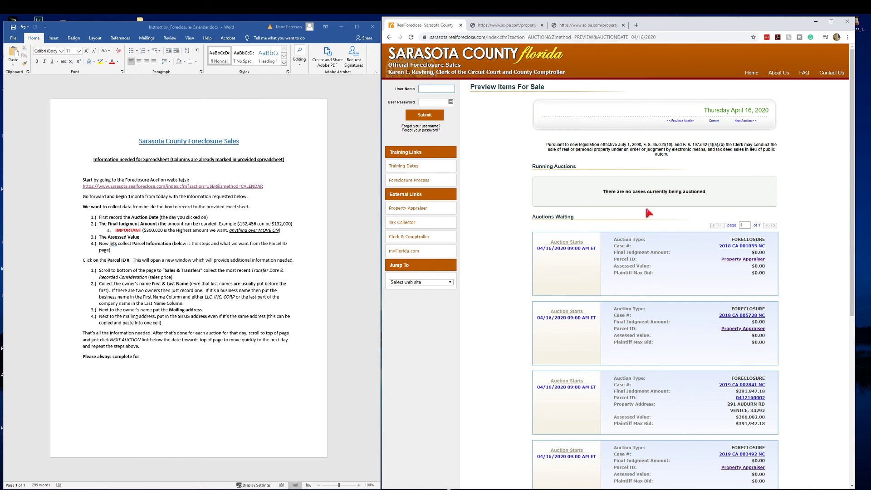
{"action": "left_click", "coordinate": [746, 121]}
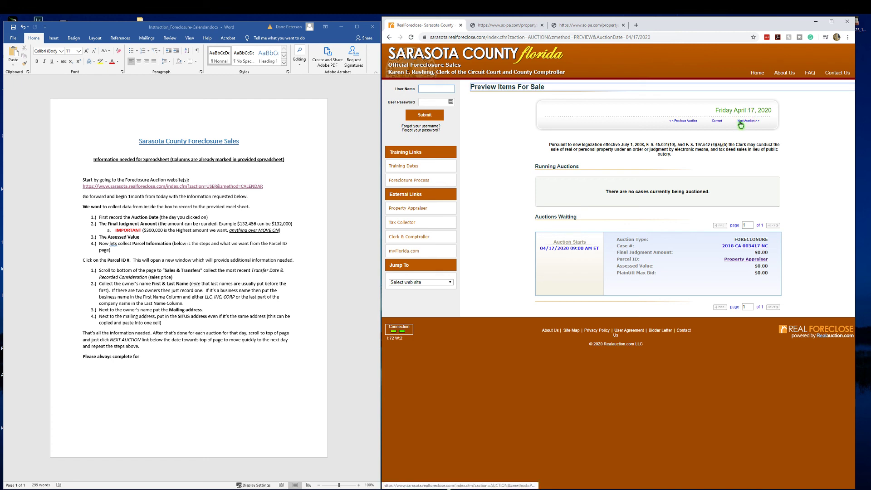
{"action": "left_click", "coordinate": [740, 120]}
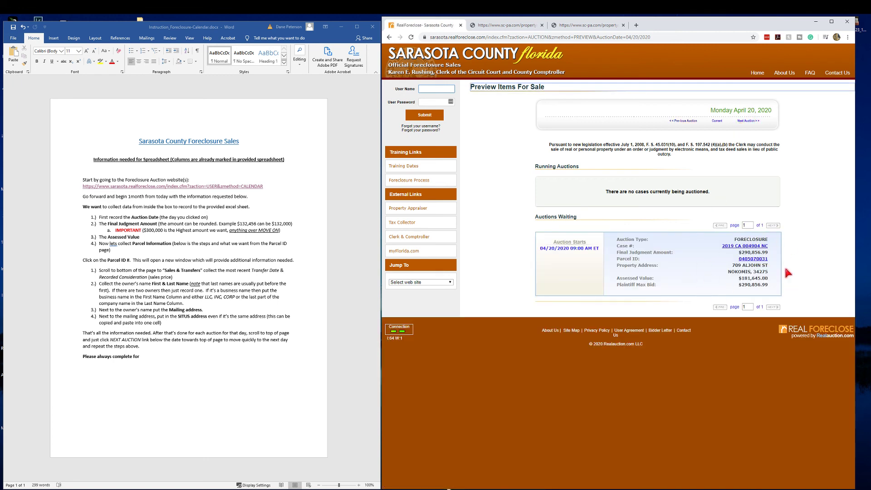
{"action": "left_click", "coordinate": [749, 121]}
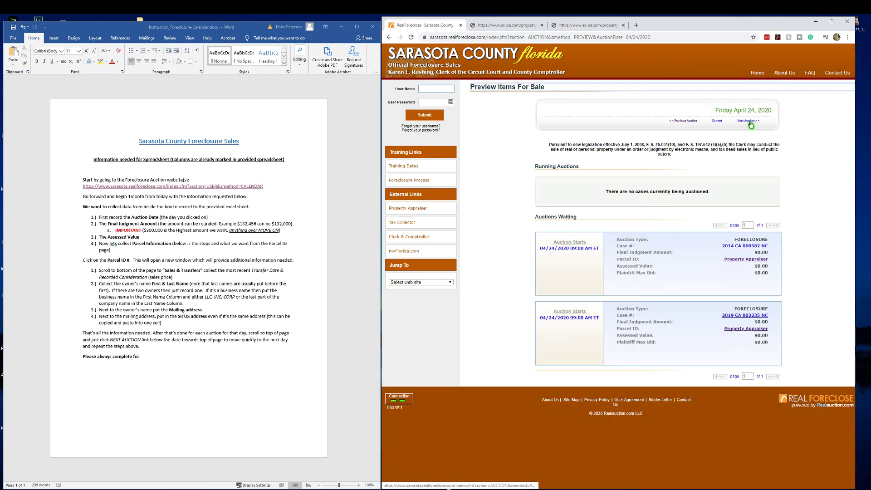